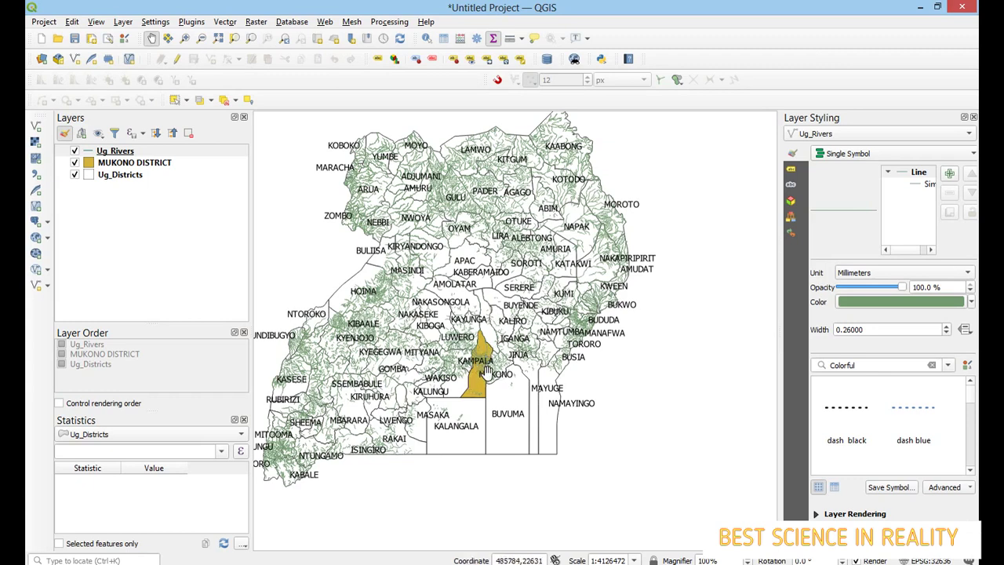
# Step: Bring up the context menu for the Ug_Rivers layer in the Layers panel
pyautogui.rightClick(135, 151)
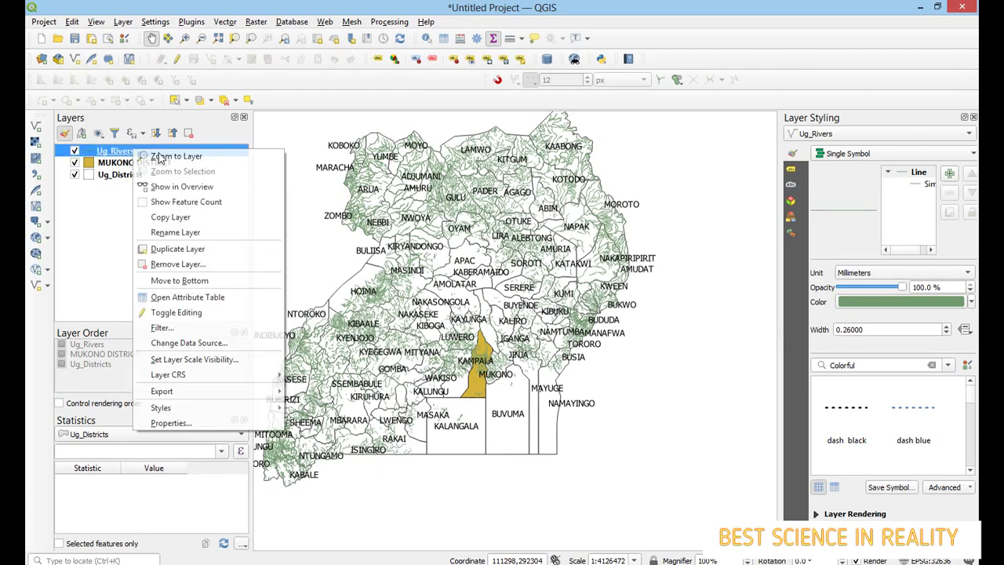
# Step: Search the Ug_Rivers attribute table for NAME 'Sezibwa' and select the 20 matching features
pyautogui.click(204, 301)
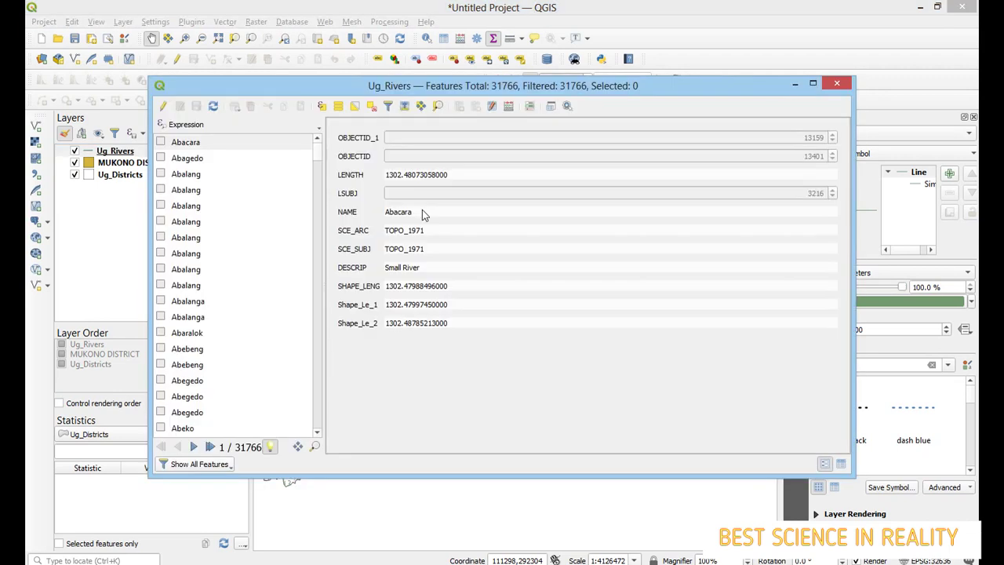
pyautogui.hotkey('ctrl', 'f')
pyautogui.click(431, 210)
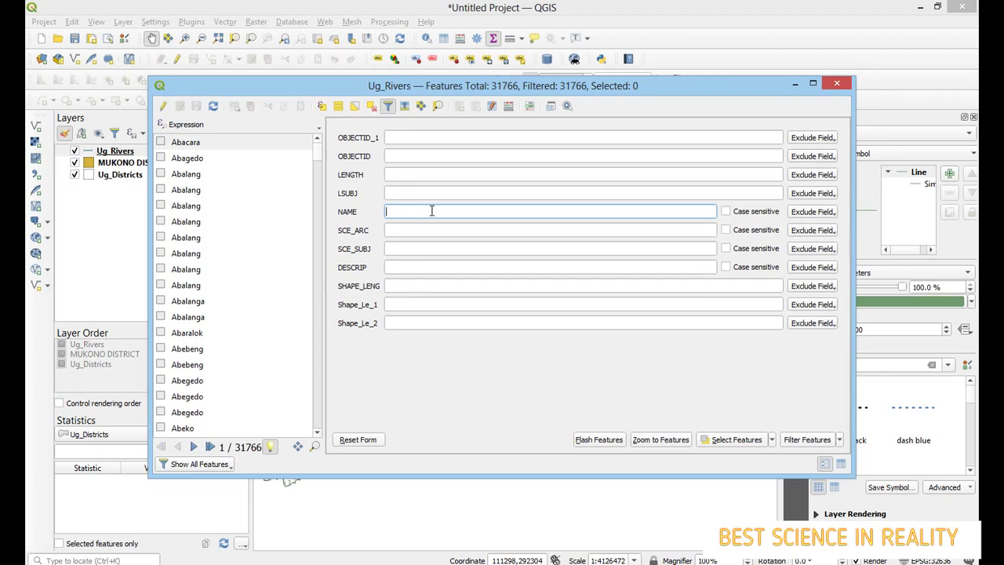
pyautogui.write('SSEZI')
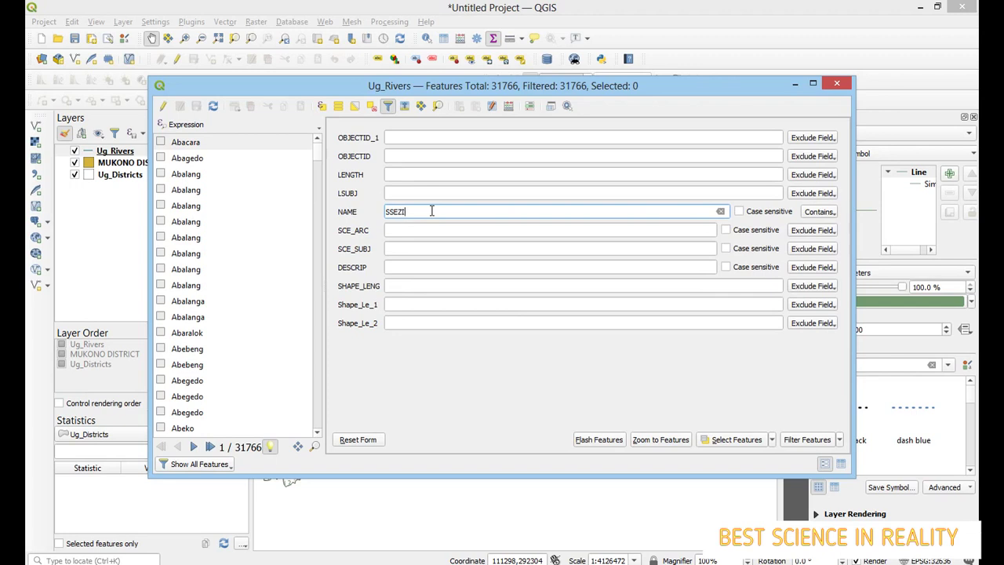
pyautogui.doubleClick(432, 211)
pyautogui.write('Sezibwa')
pyautogui.press('Return')
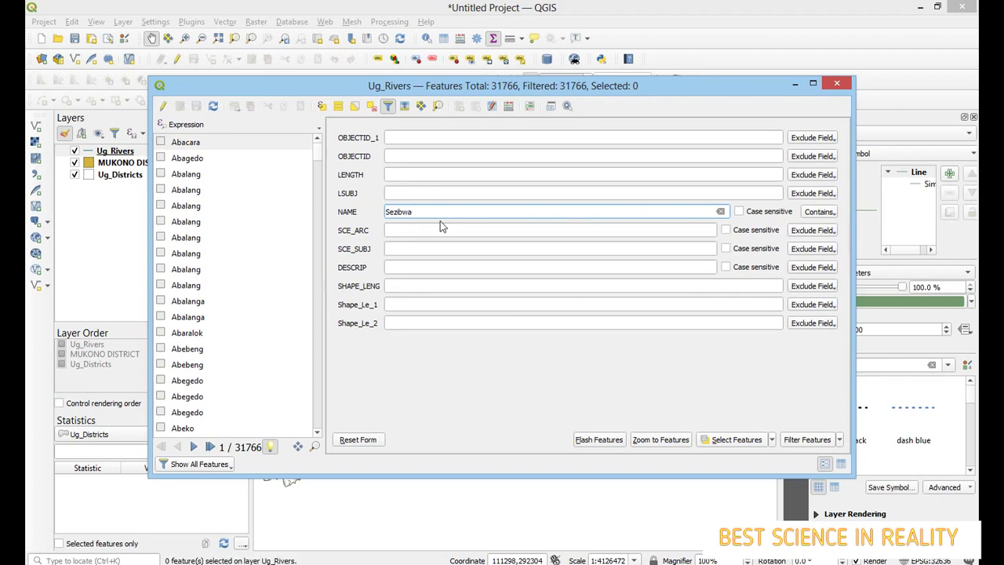
pyautogui.click(730, 440)
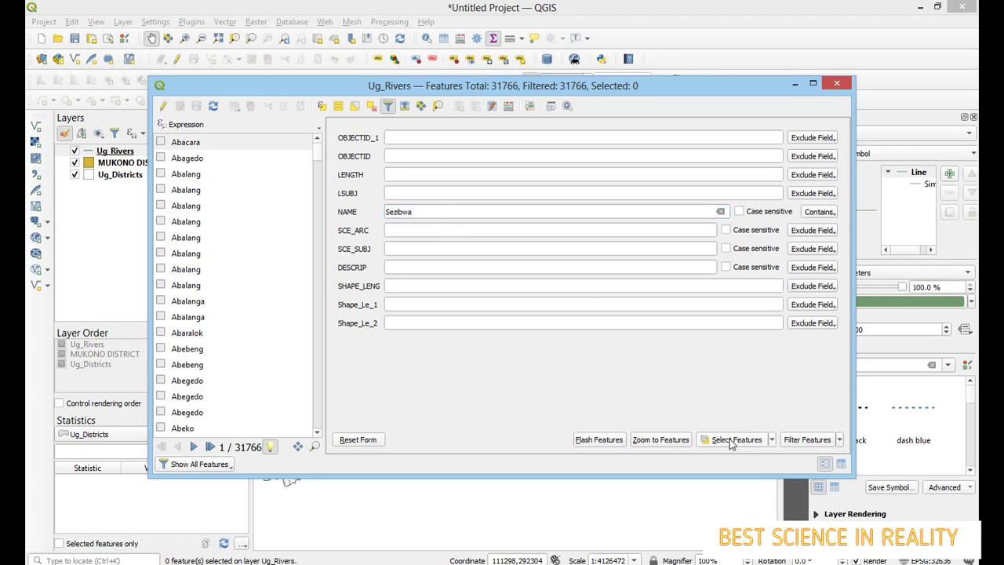
pyautogui.click(730, 440)
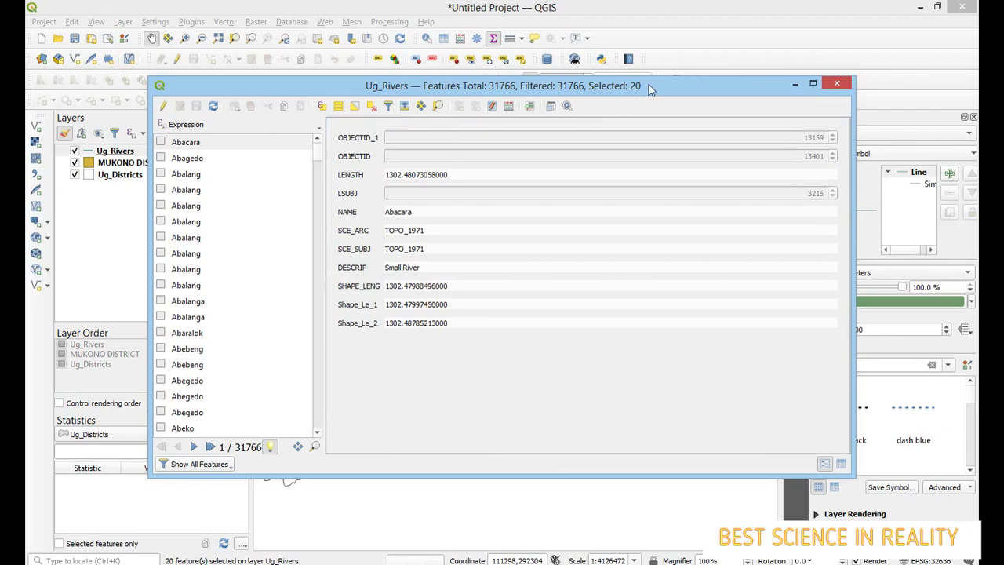
pyautogui.click(837, 83)
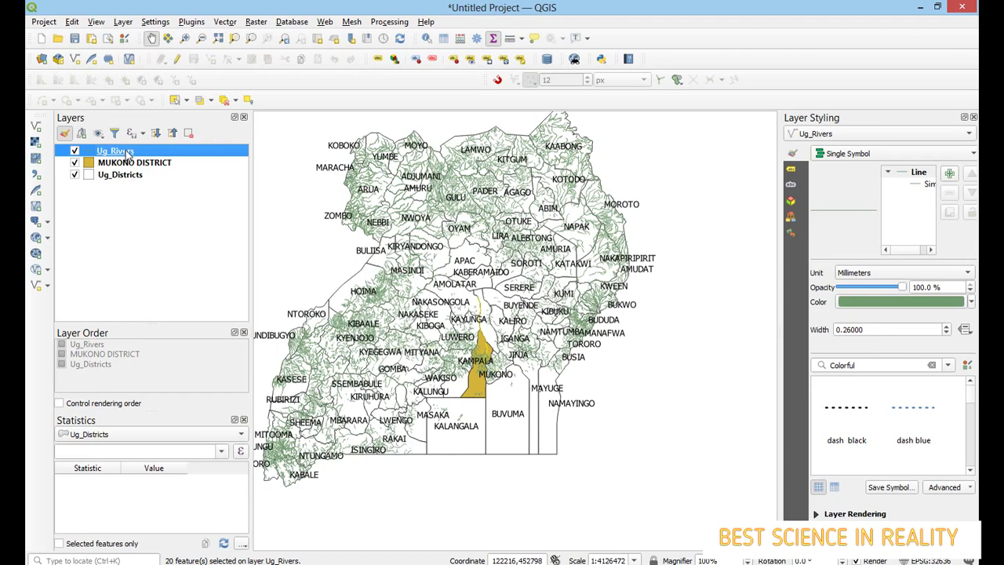
# Step: Export only the selected Ug_Rivers features to a GeoPackage named RIVER SEZIBWA
pyautogui.rightClick(127, 152)
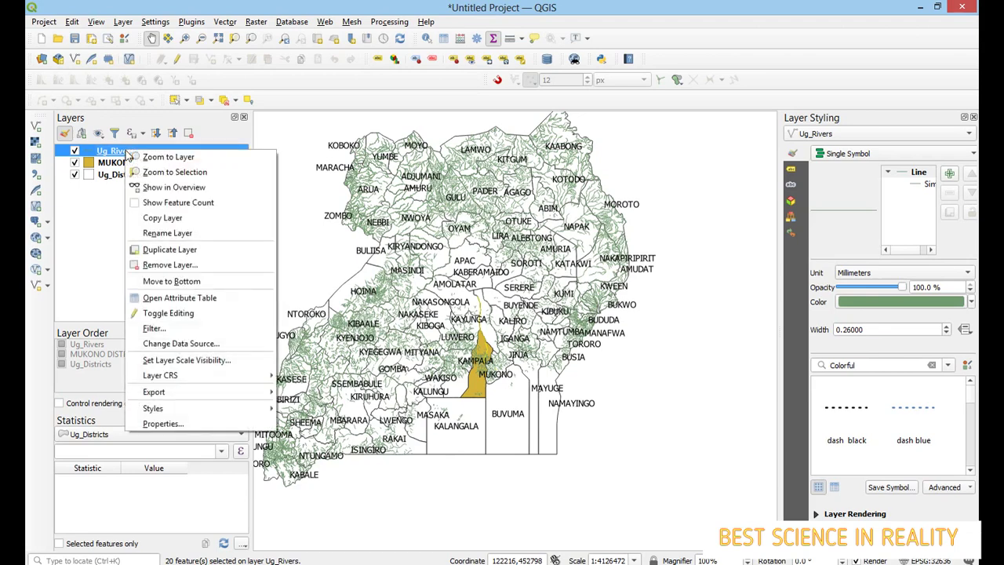
pyautogui.moveTo(191, 401)
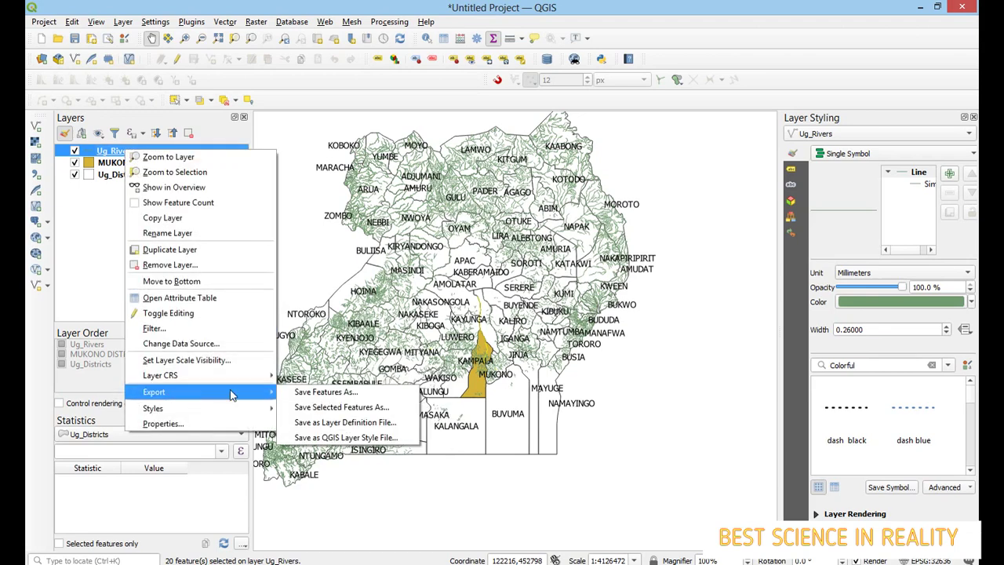
pyautogui.click(302, 394)
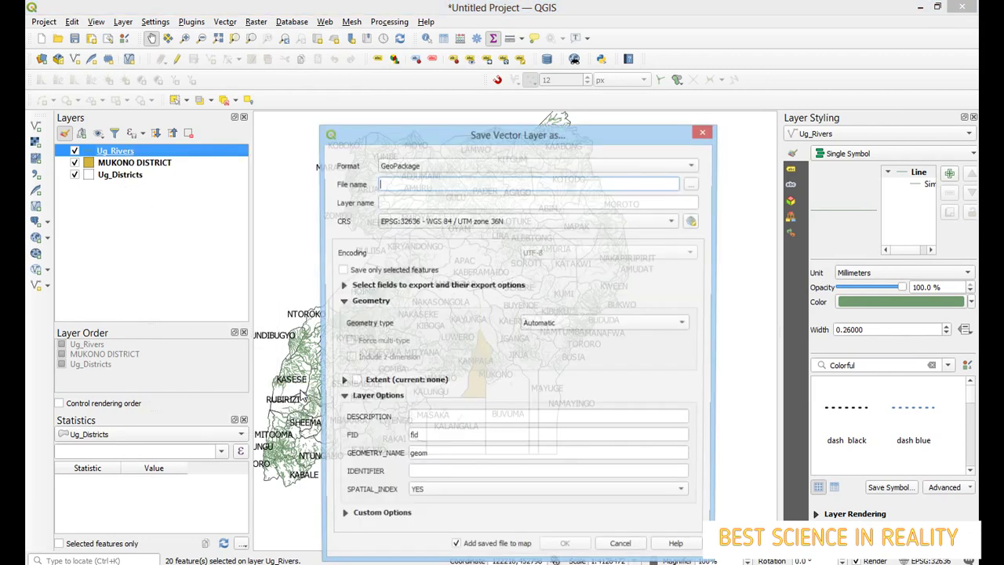
pyautogui.click(342, 271)
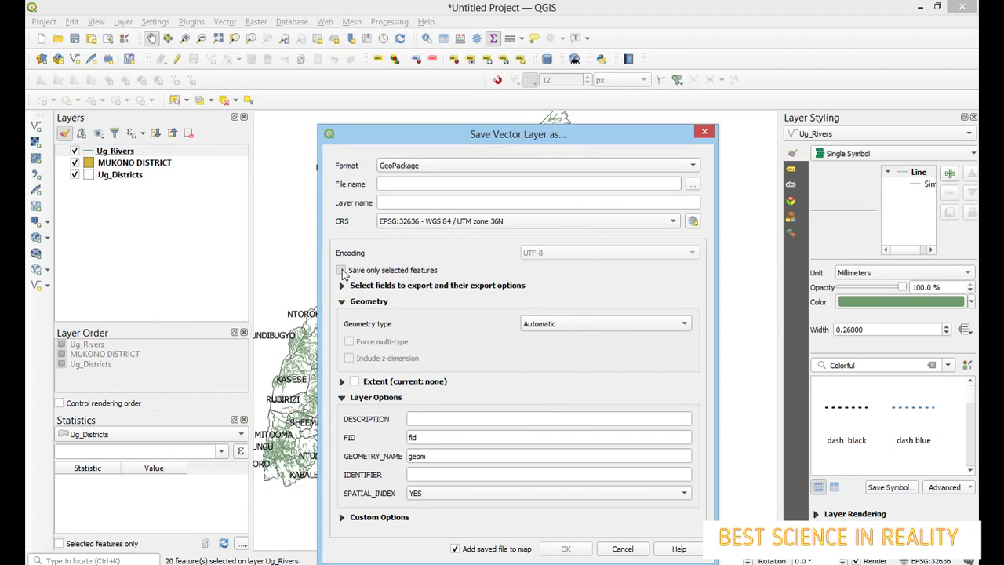
pyautogui.click(439, 181)
pyautogui.write('R')
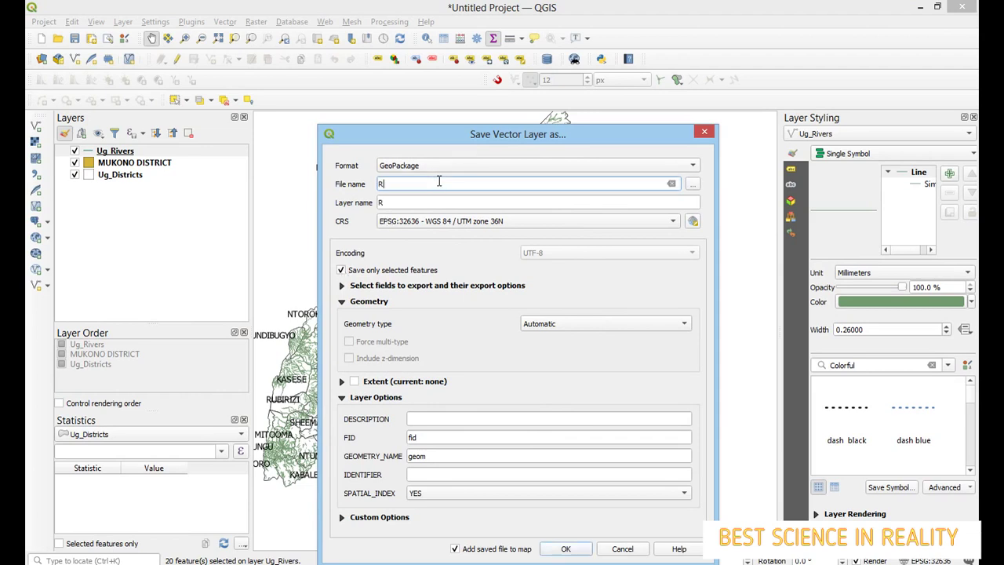
pyautogui.write('IVER SEZIBWA')
pyautogui.click(564, 549)
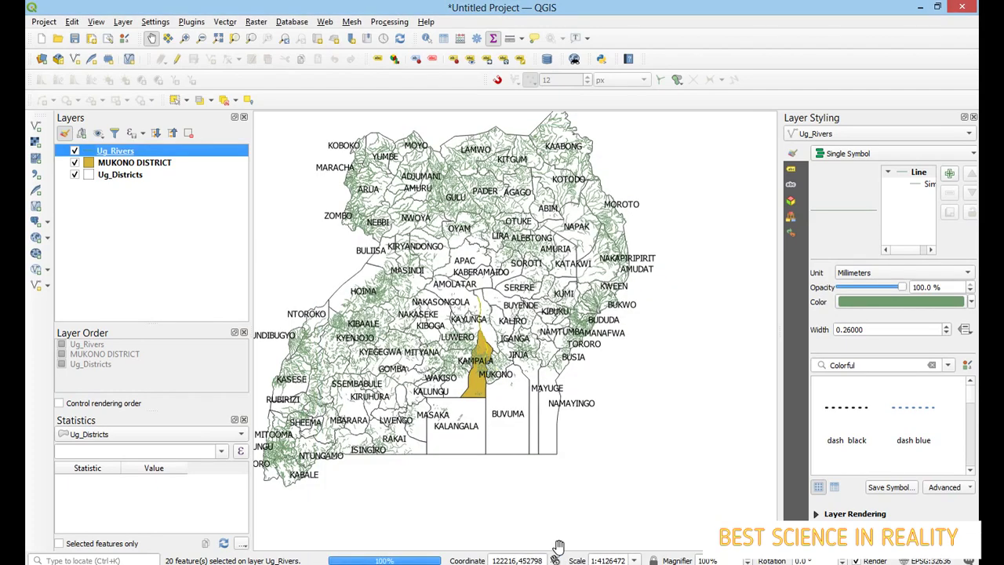
# Step: Hide the Ug_Rivers layer and zoom in on Mukono District
pyautogui.click(75, 162)
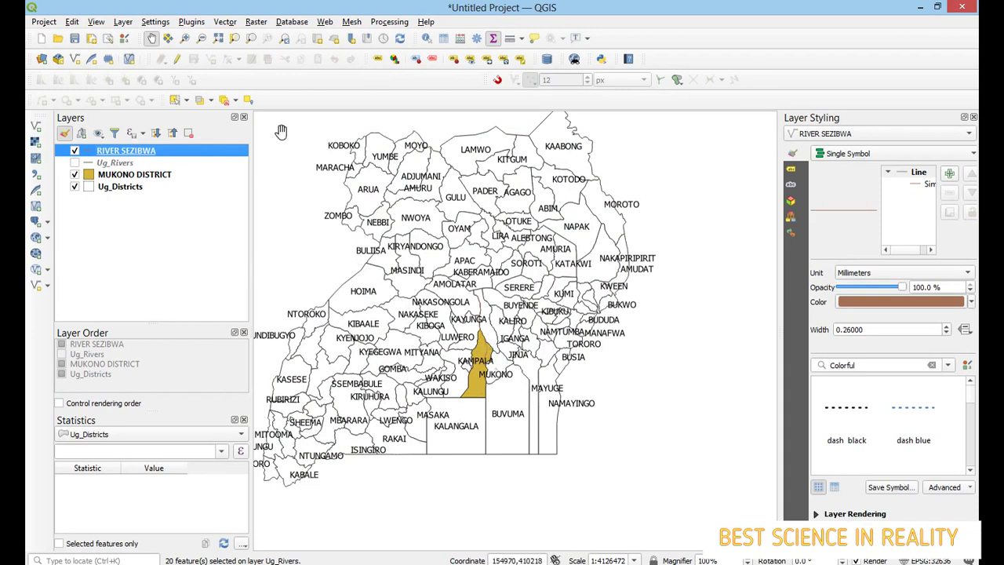
pyautogui.click(185, 38)
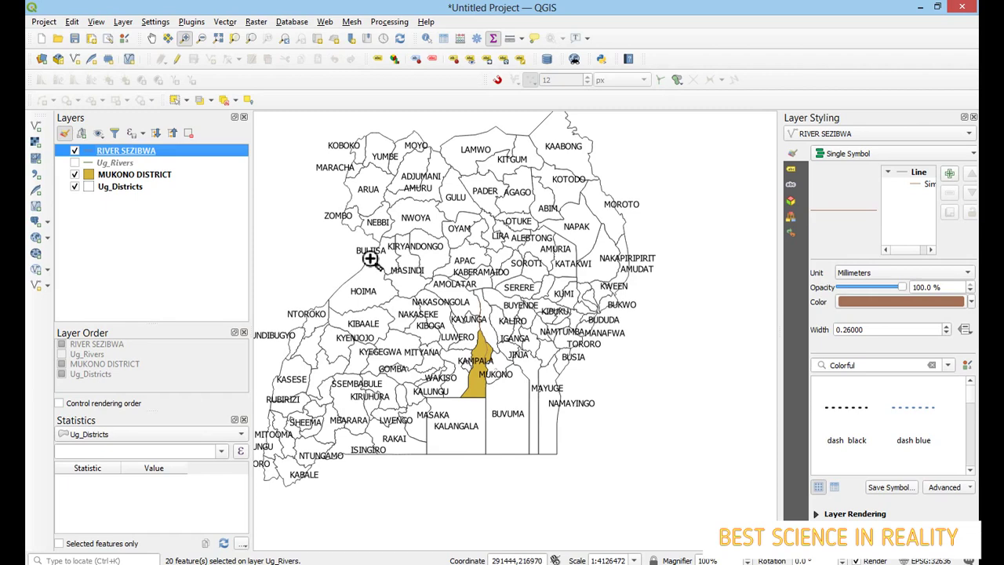
pyautogui.click(496, 354)
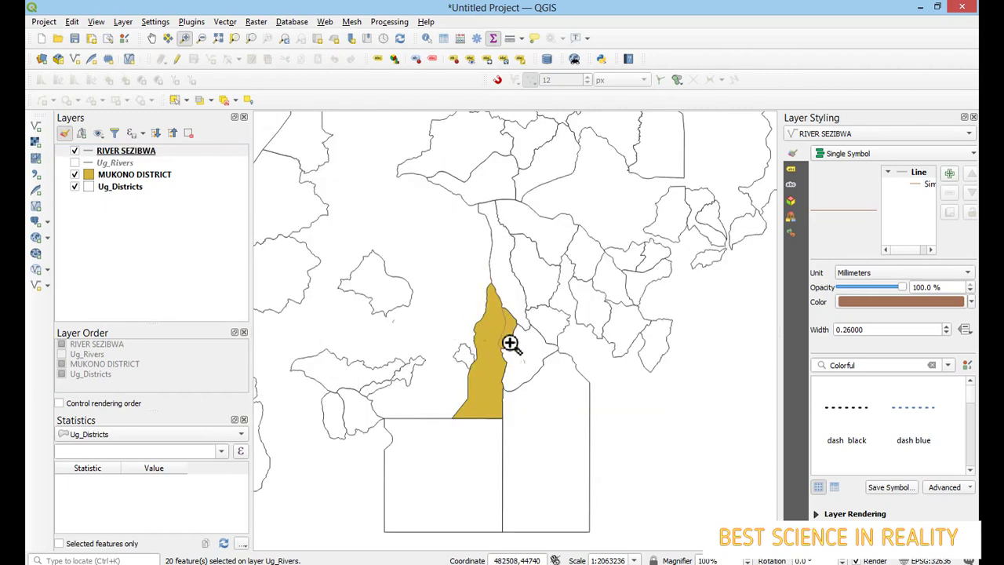
pyautogui.click(511, 342)
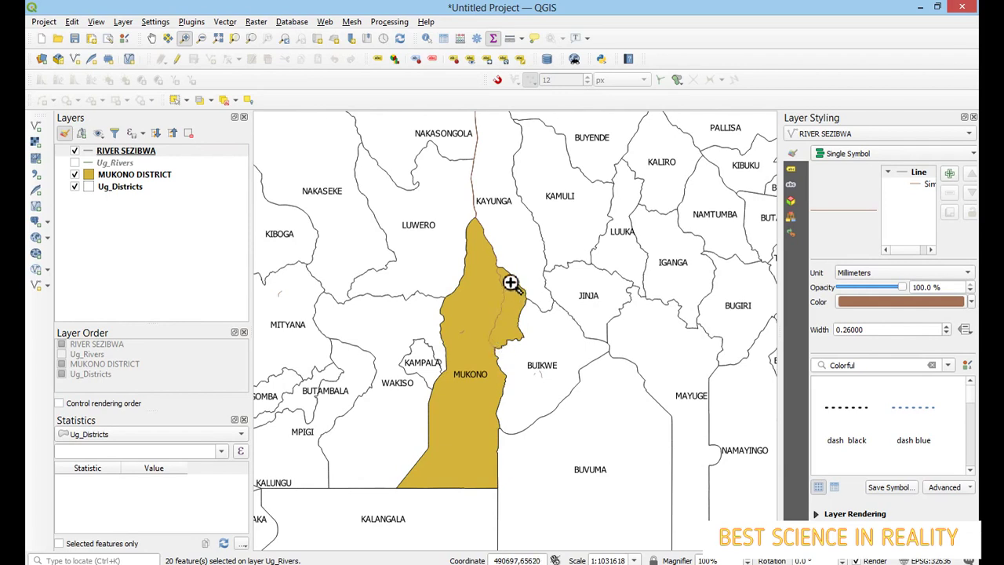
# Step: Widen the RIVER SEZIBWA line to about 1.46 mm
pyautogui.click(947, 326)
pyautogui.click(947, 326)
pyautogui.click(947, 327)
pyautogui.click(947, 326)
pyautogui.click(947, 326)
pyautogui.click(947, 326)
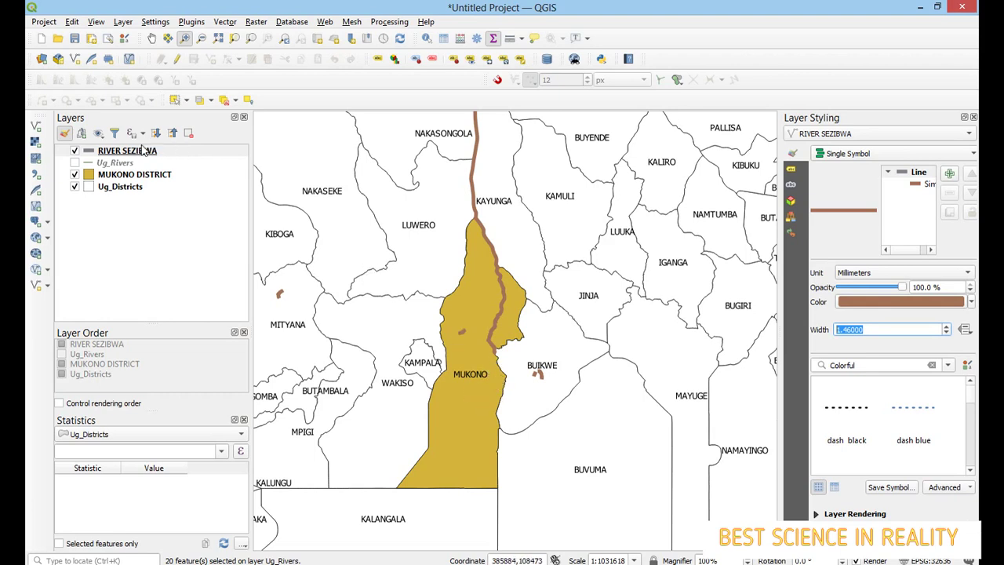
pyautogui.click(225, 22)
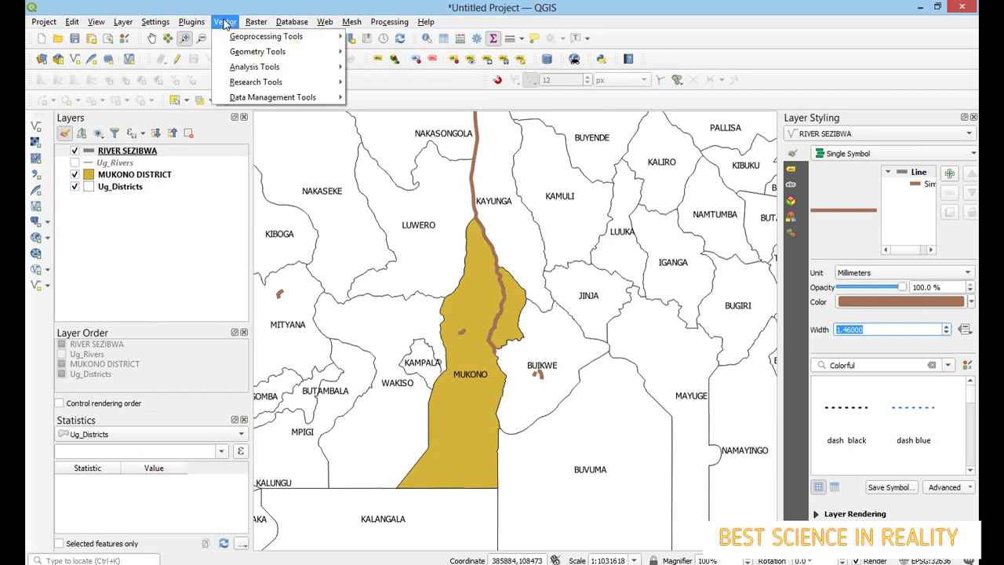
# Step: Clip RIVER SEZIBWA with MUKONO DISTRICT as the overlay layer, creating a Clipped layer
pyautogui.moveTo(236, 39)
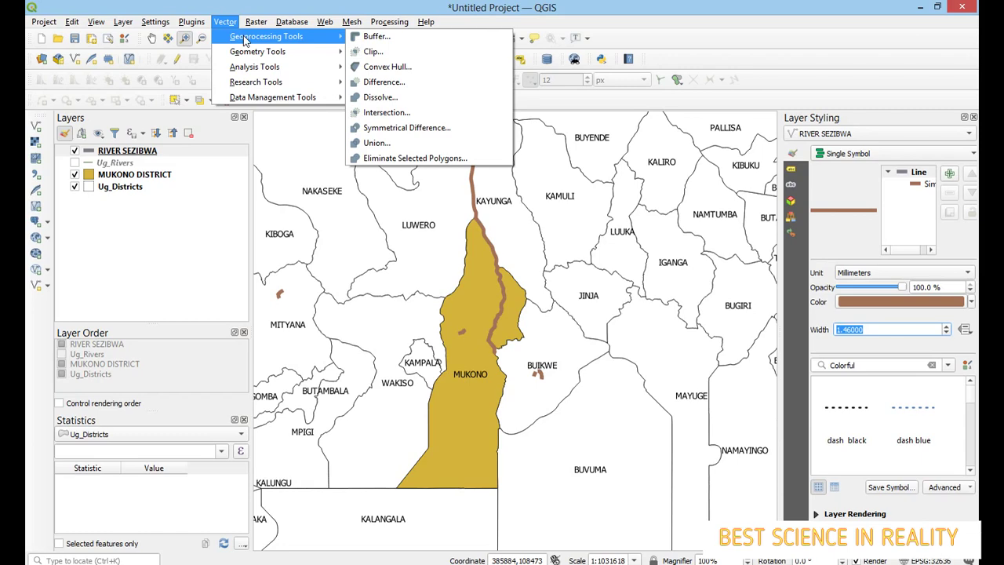
pyautogui.click(372, 52)
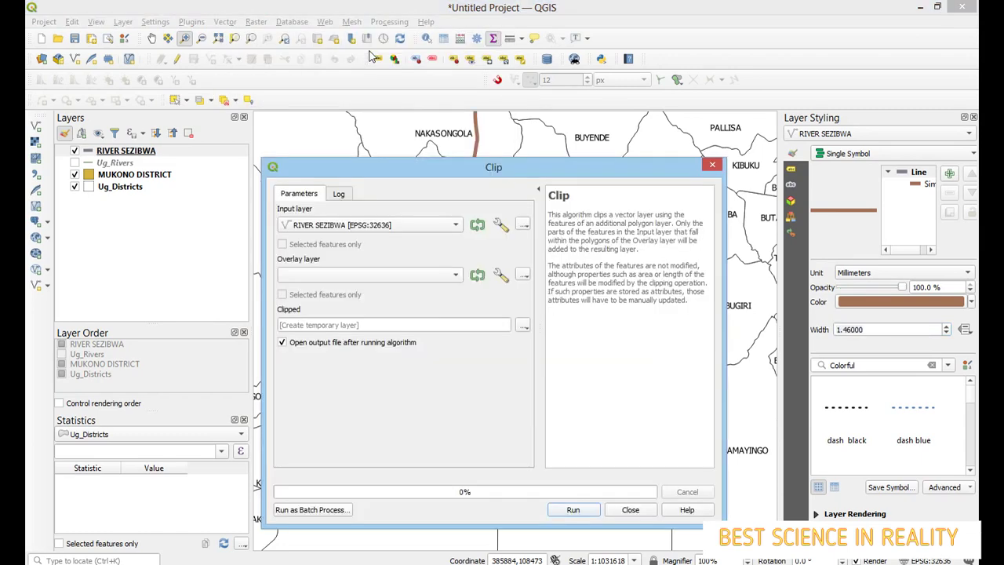
pyautogui.click(457, 225)
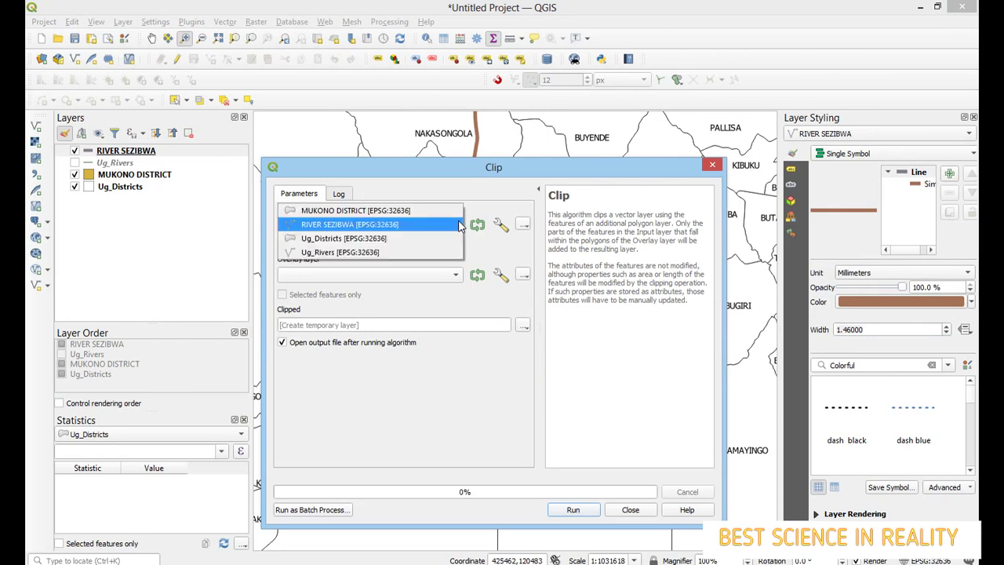
pyautogui.click(425, 226)
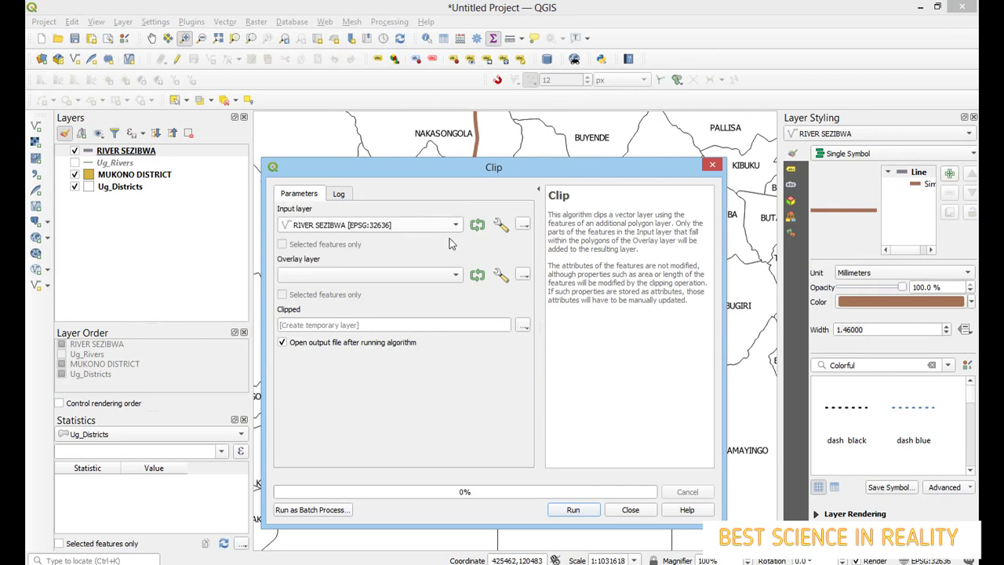
pyautogui.click(459, 276)
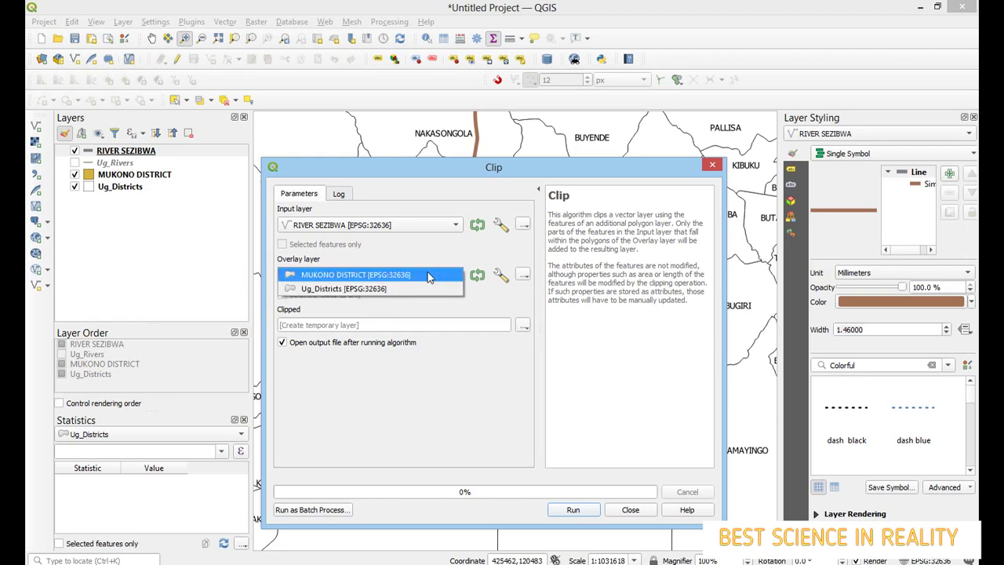
pyautogui.click(428, 275)
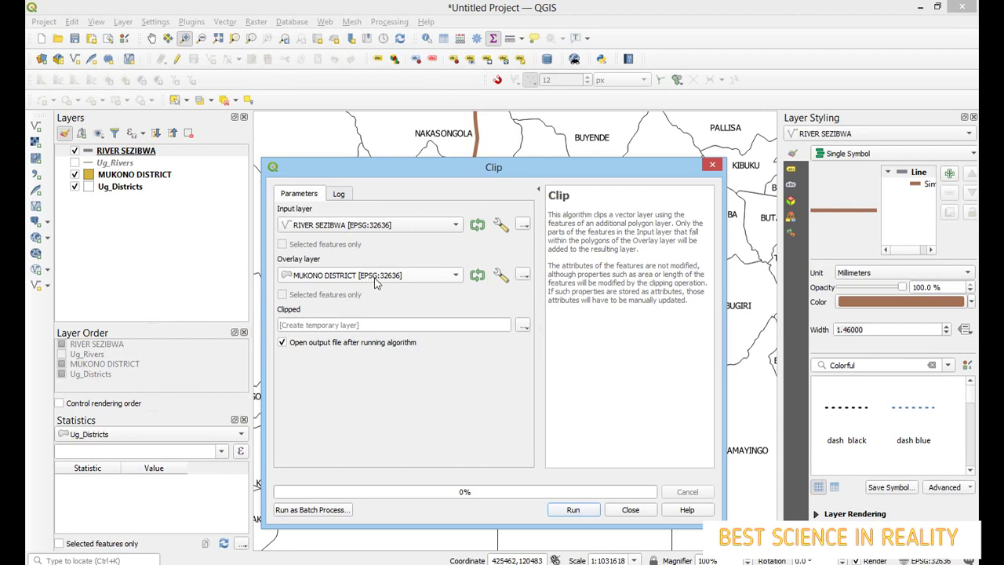
pyautogui.click(574, 511)
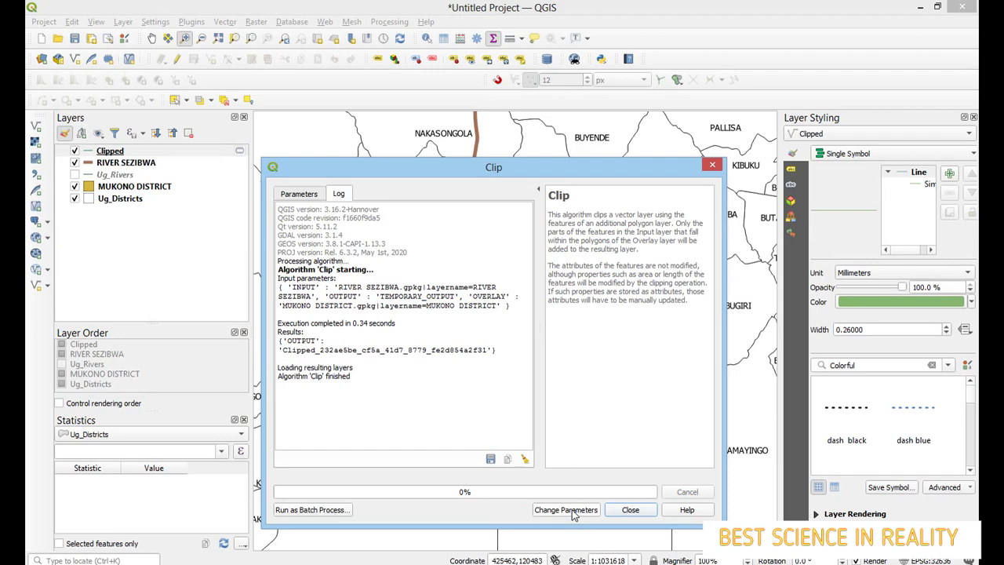
pyautogui.click(630, 510)
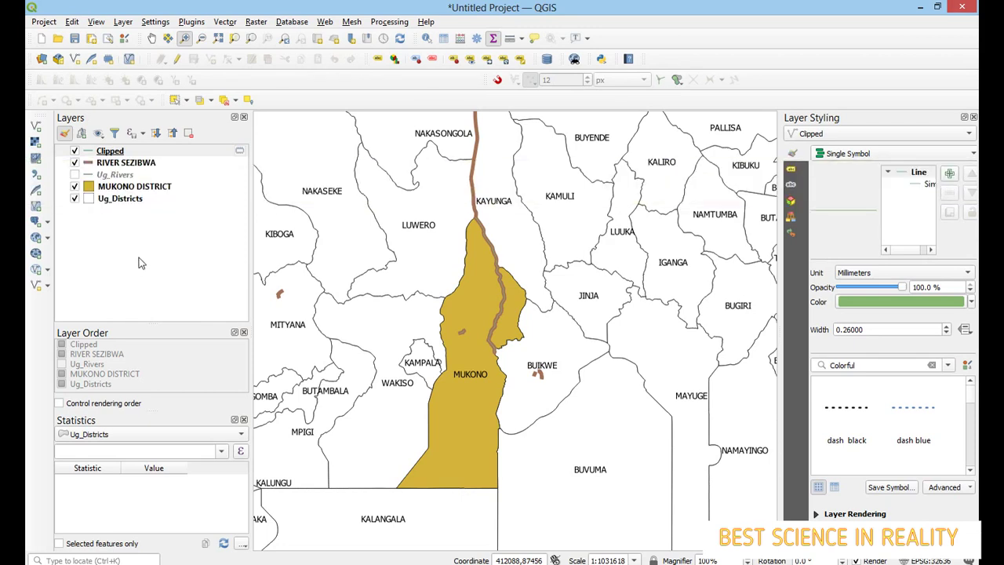
# Step: Compare the original RIVER SEZIBWA with the Clipped result, then remove the original layer
pyautogui.click(75, 163)
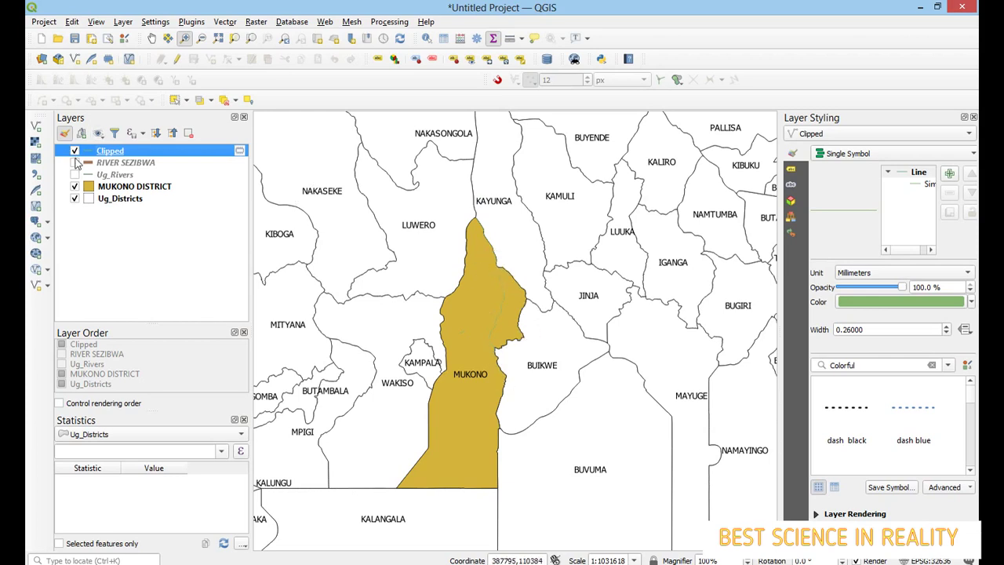
pyautogui.click(74, 163)
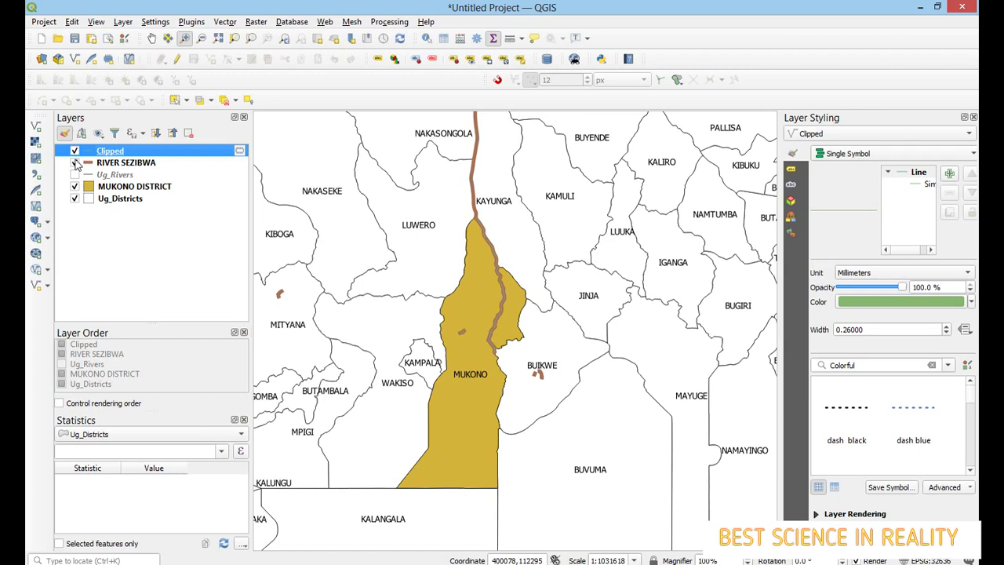
pyautogui.click(75, 163)
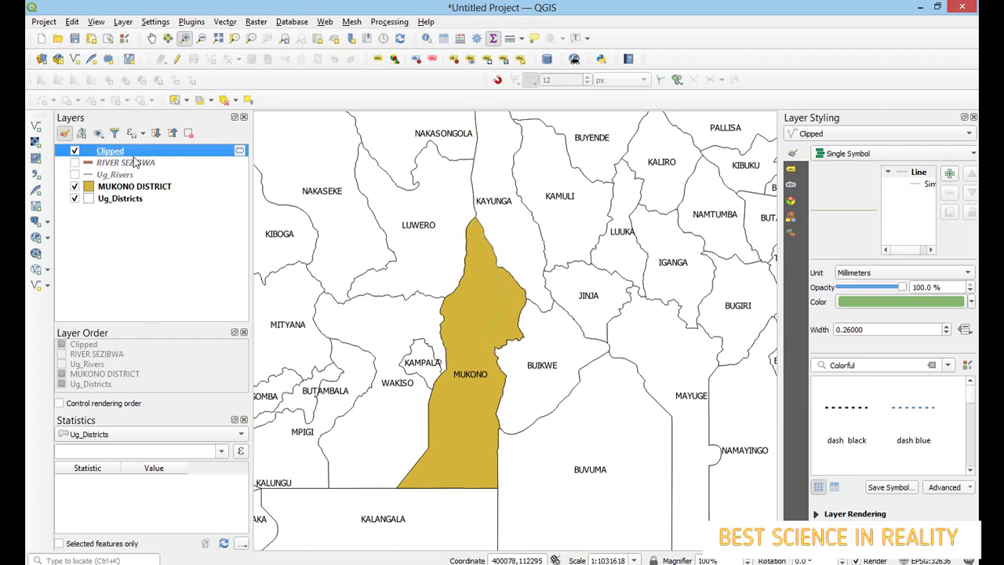
pyautogui.click(74, 163)
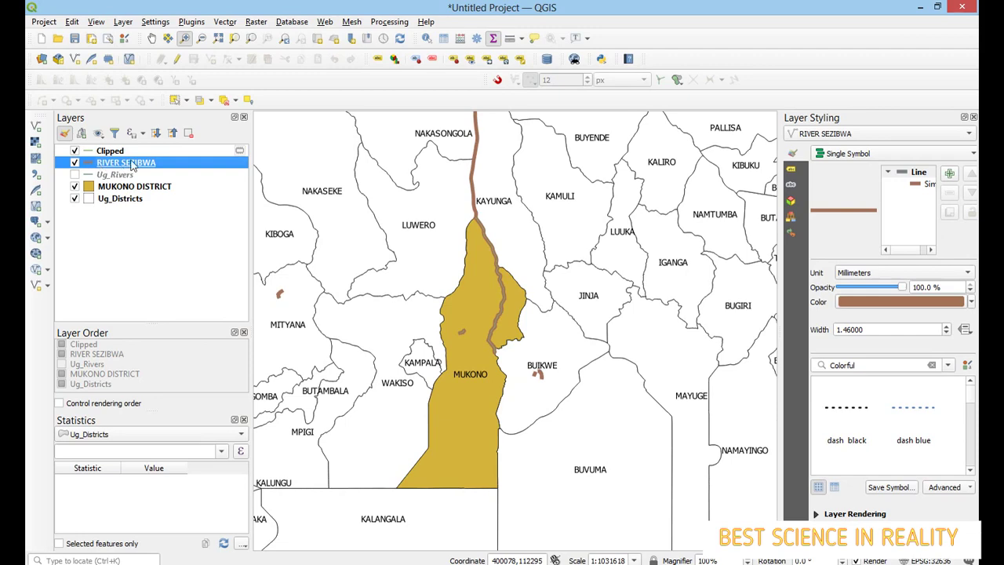
pyautogui.click(189, 133)
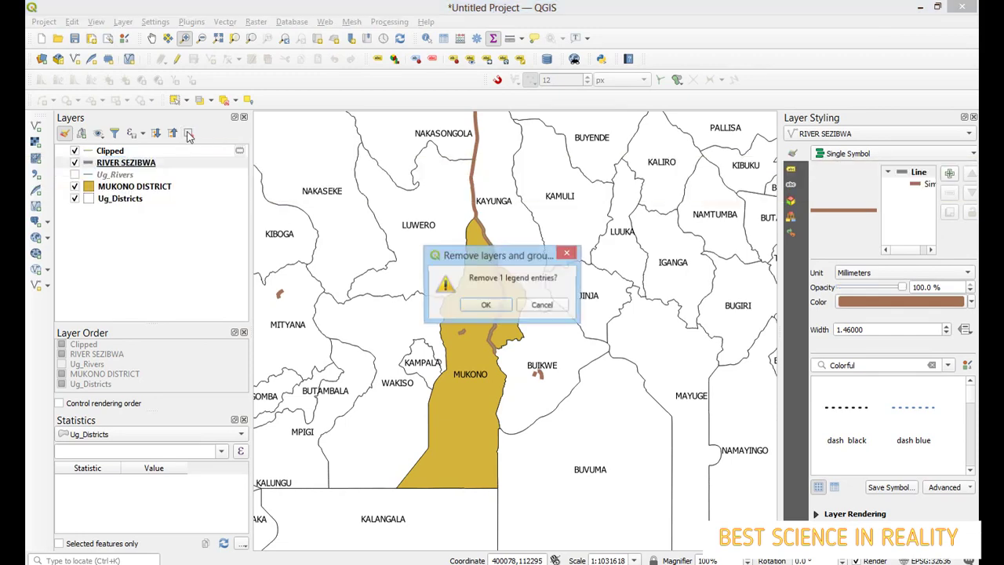
pyautogui.click(487, 305)
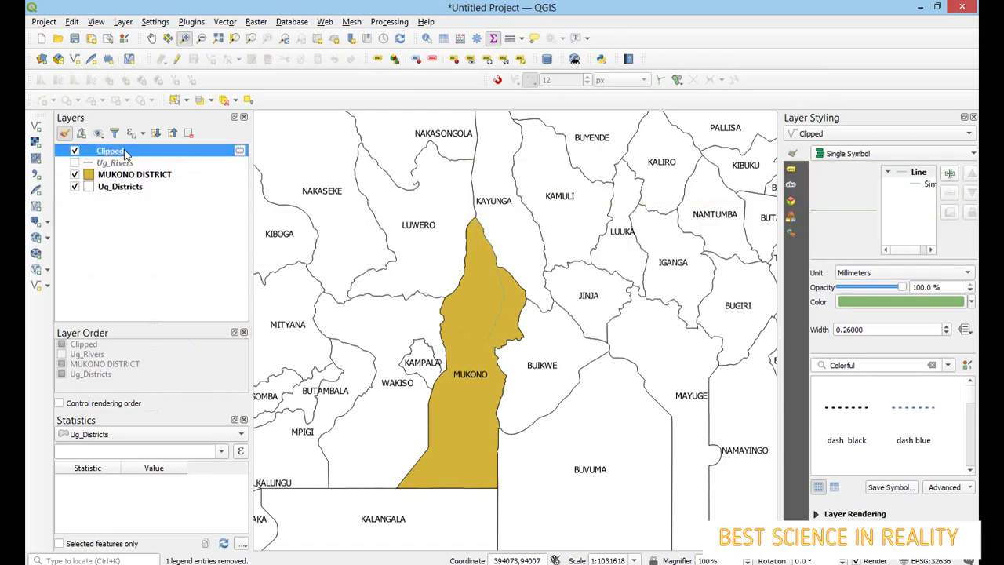
# Step: Rename the Clipped layer to 'RIVER SEZIBWA'
pyautogui.rightClick(125, 152)
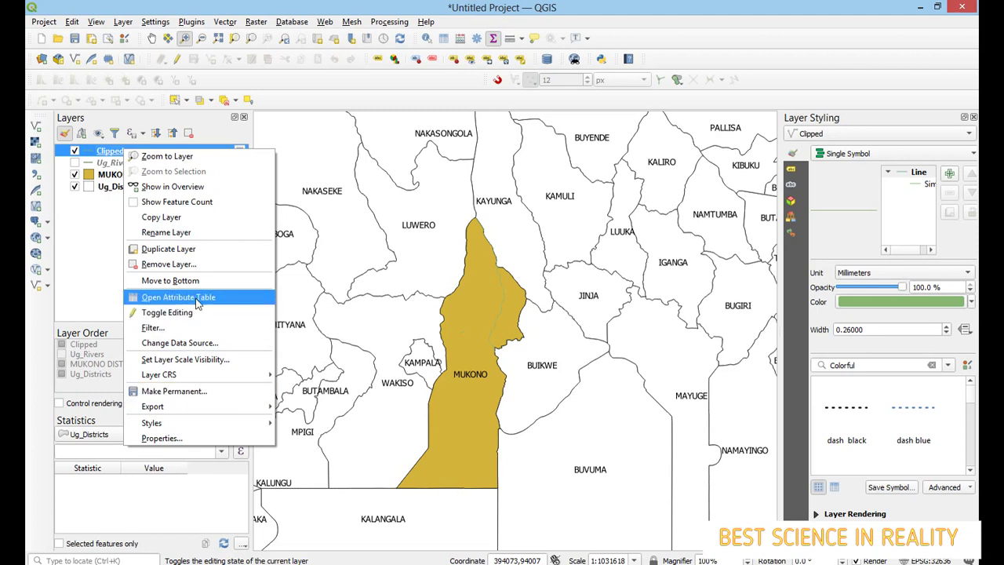
pyautogui.click(190, 232)
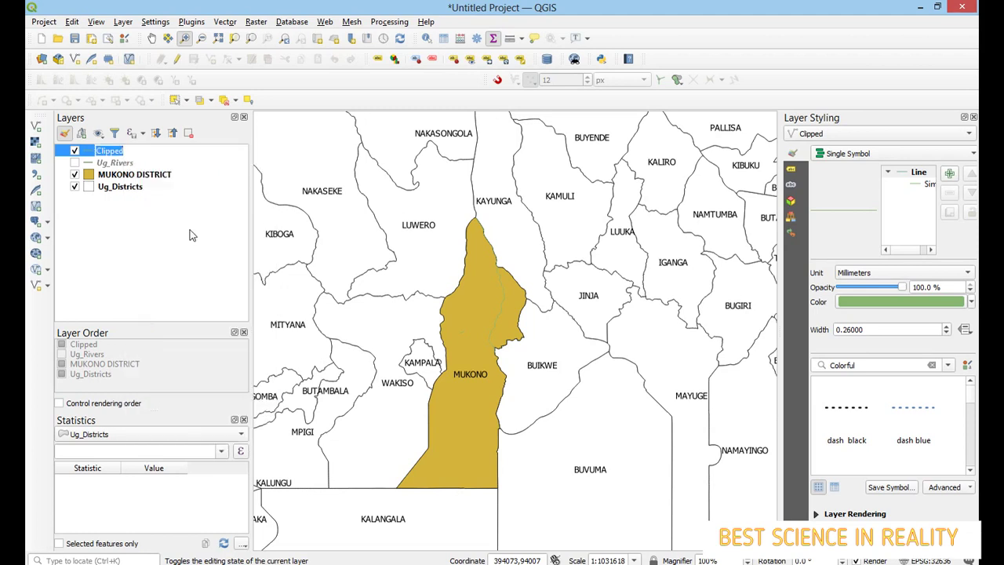
pyautogui.write('RIVER SEZIBWA')
pyautogui.click(207, 227)
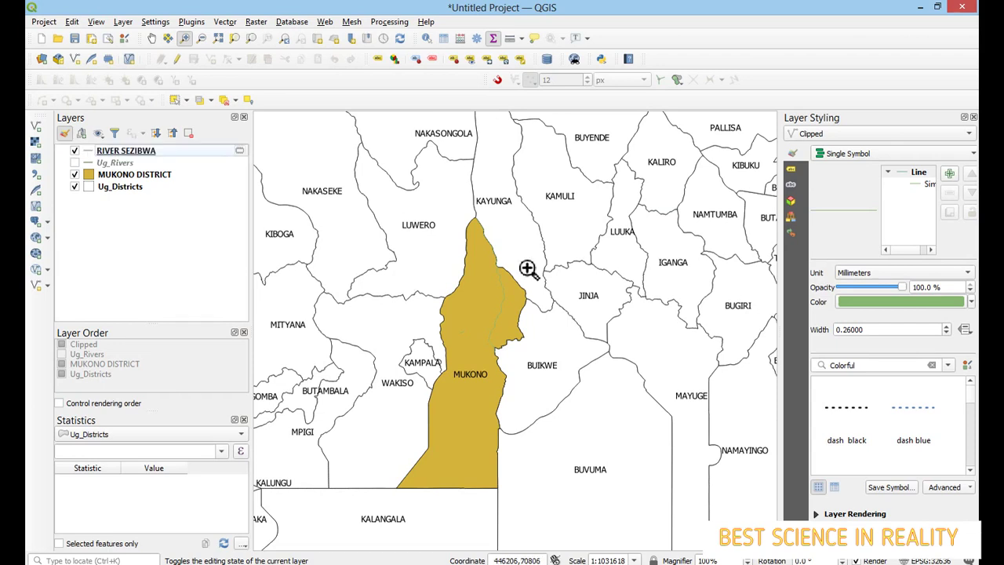